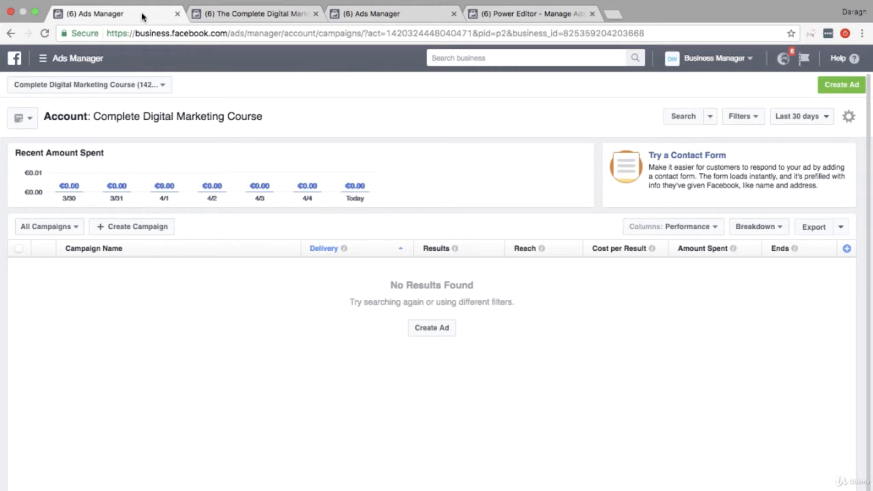
Look through the open Facebook pages: the business Page, the campaign objective page in Ads Manager, and Power Editor
left_click(232, 12)
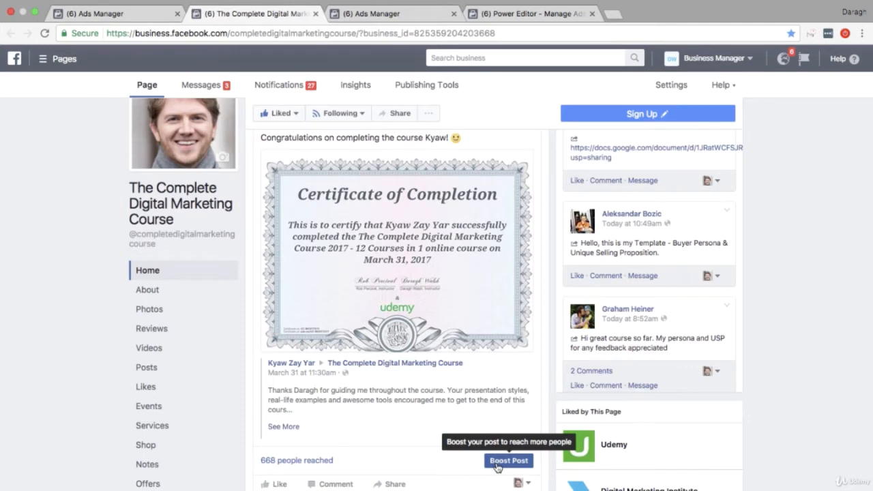
left_click(413, 14)
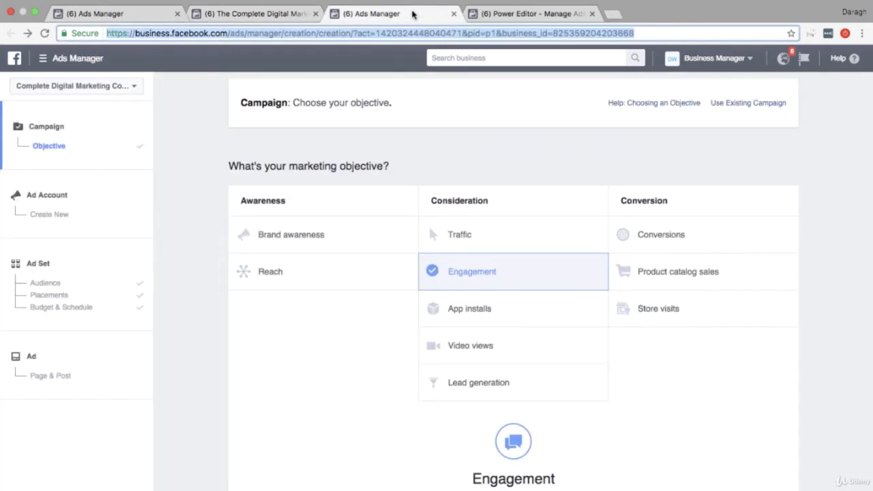
left_click(506, 14)
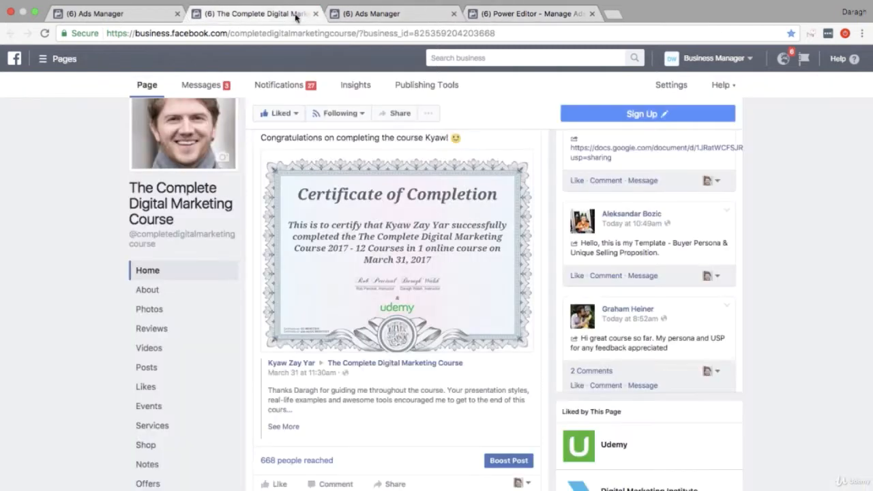
left_click(296, 14)
left_click(363, 15)
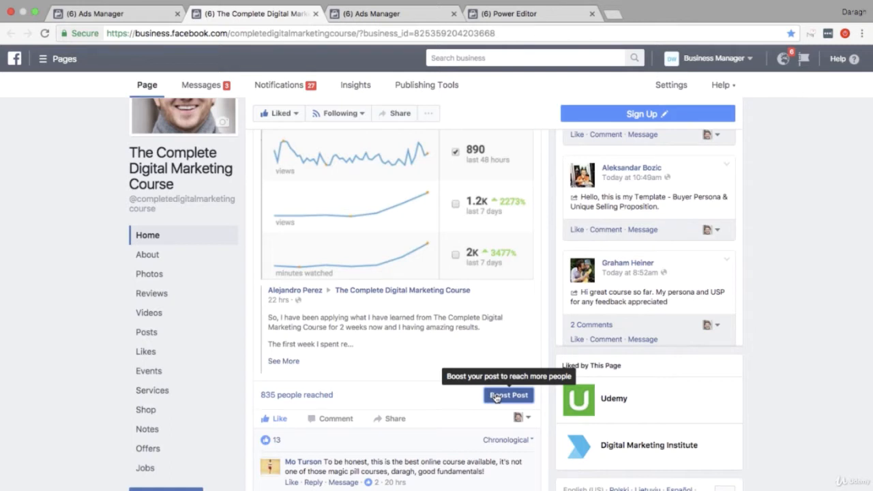
Open the boost settings for the Page's shared post about a 2273% increase in YouTube views
scroll(495, 398, "up", 5)
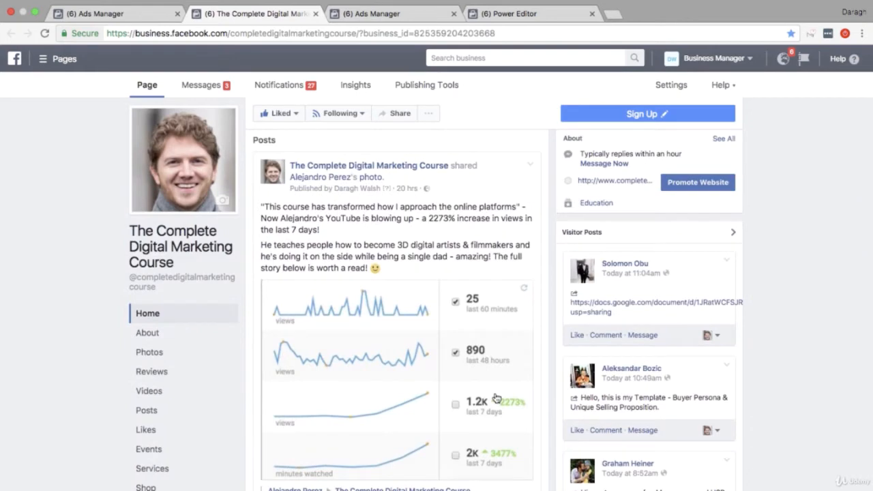
scroll(496, 398, "down", 5)
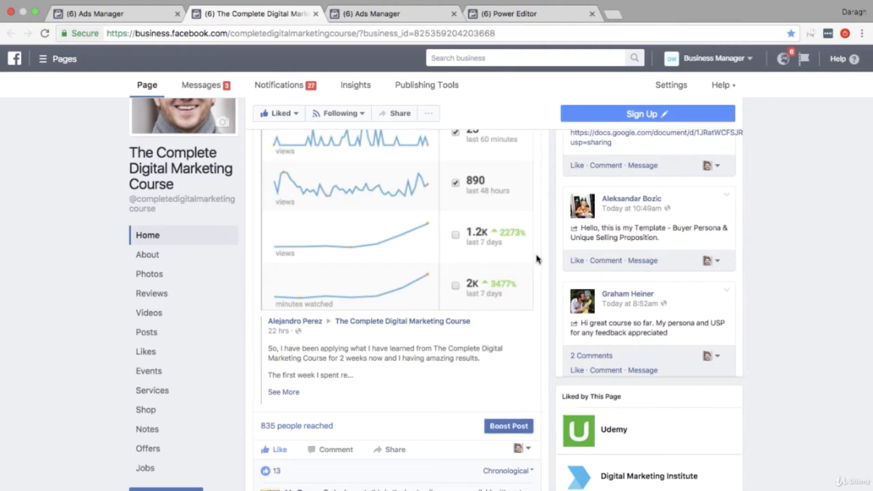
left_click(502, 427)
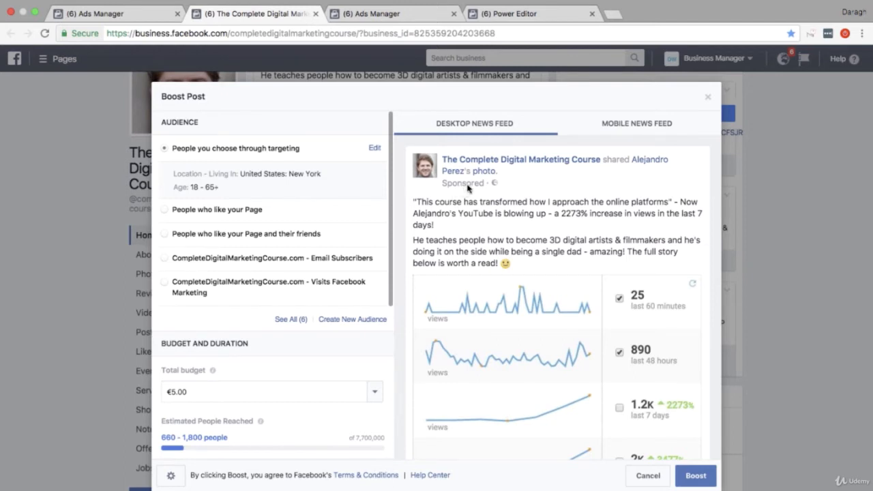
Review the boosted post's desktop preview and its audience, budget, duration and conversion tracking options
scroll(544, 213, "down", 2)
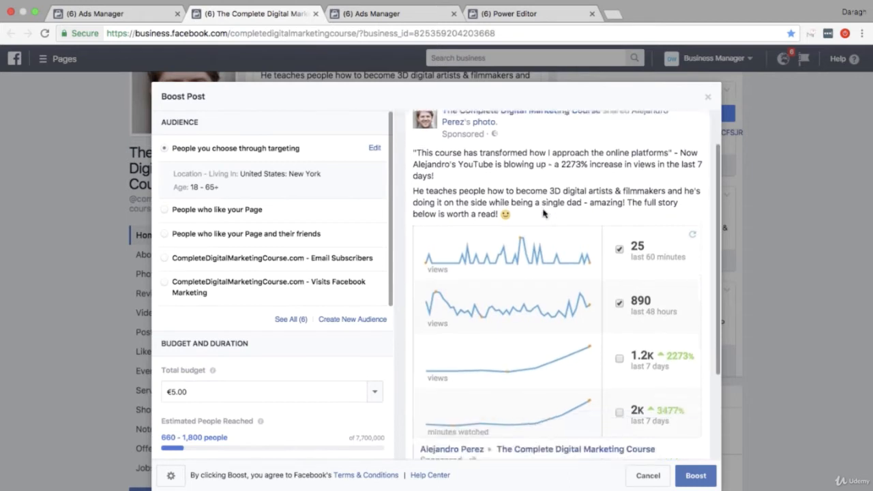
scroll(543, 213, "down", 4)
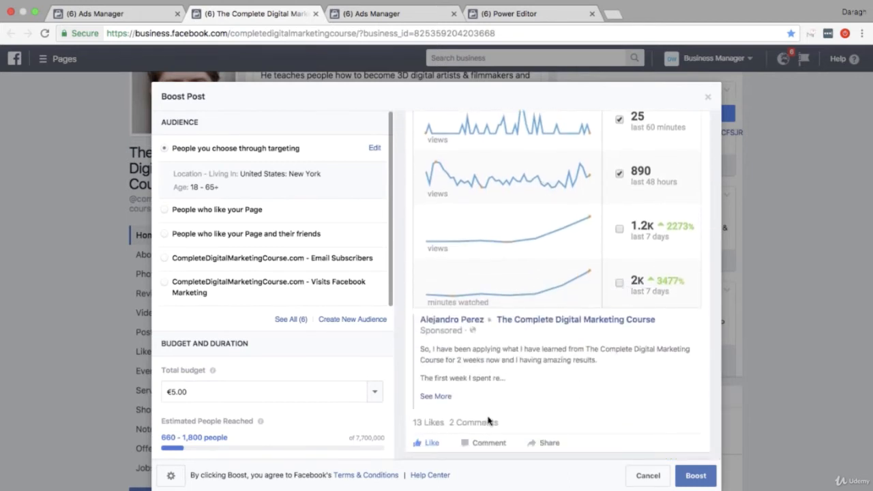
scroll(488, 421, "up", 5)
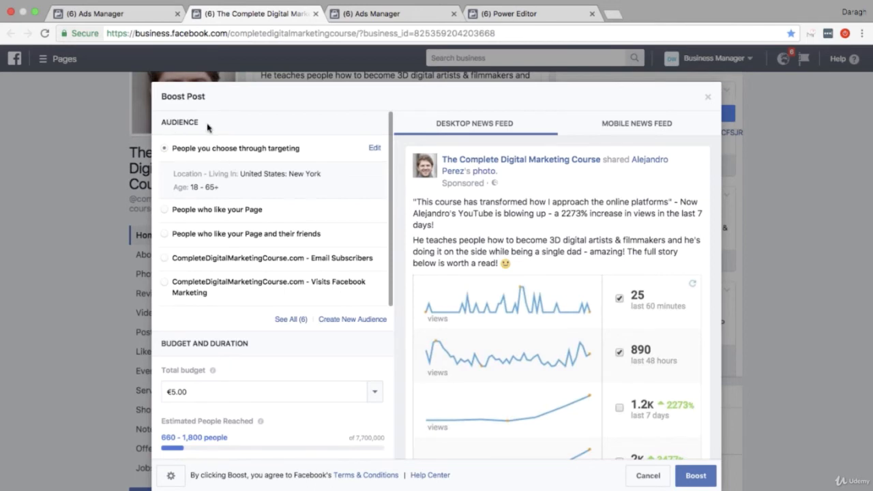
scroll(232, 343, "down", 5)
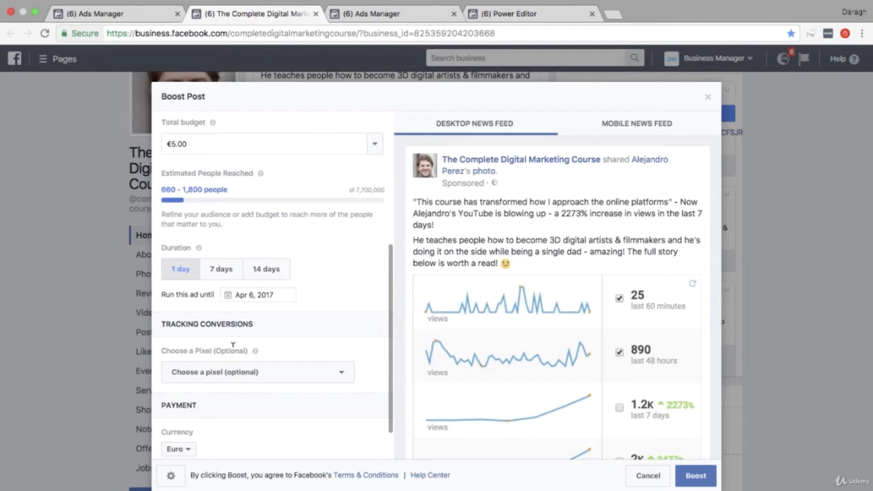
scroll(233, 345, "up", 5)
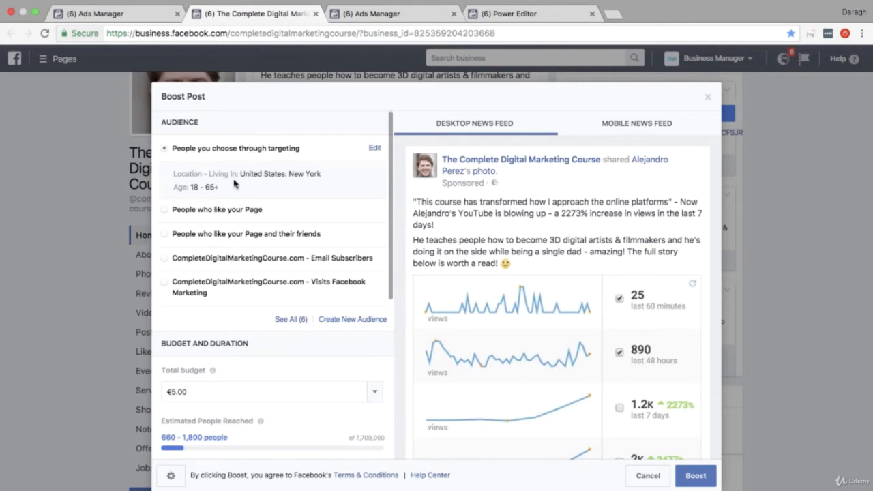
Examine the editing options for the "People you choose through targeting" audience, including excluding people, and leave without saving
left_click(375, 148)
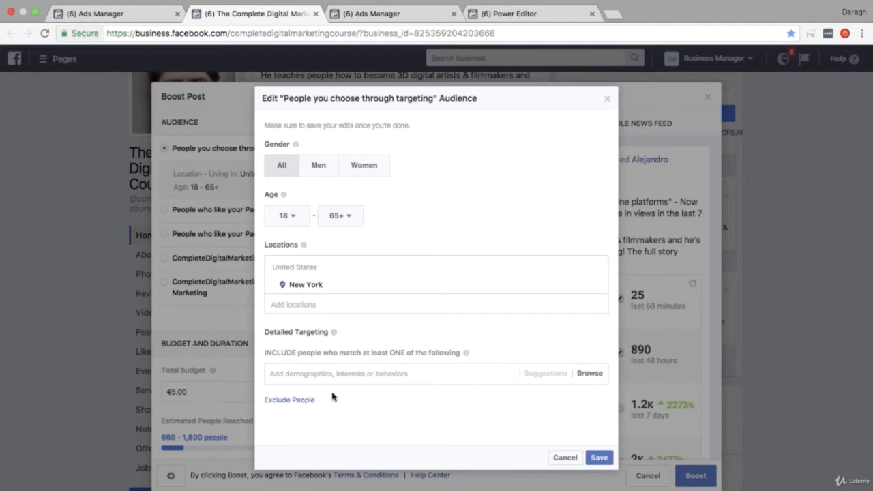
left_click(302, 399)
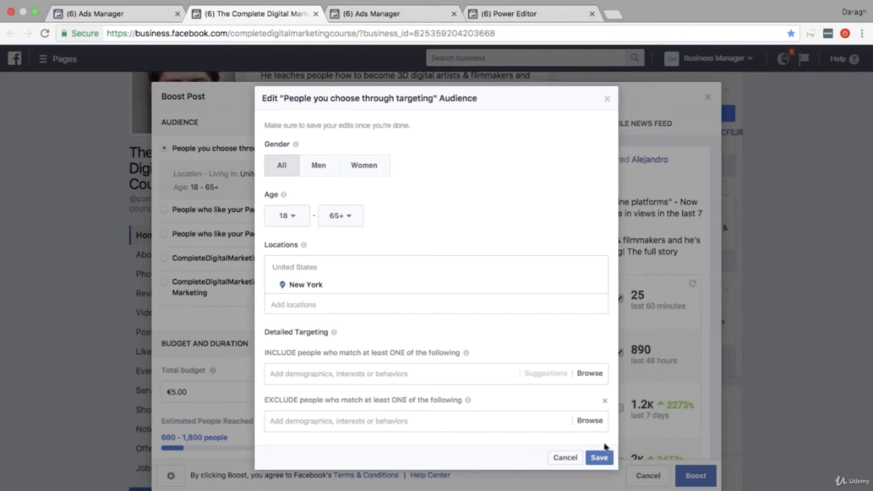
left_click(565, 458)
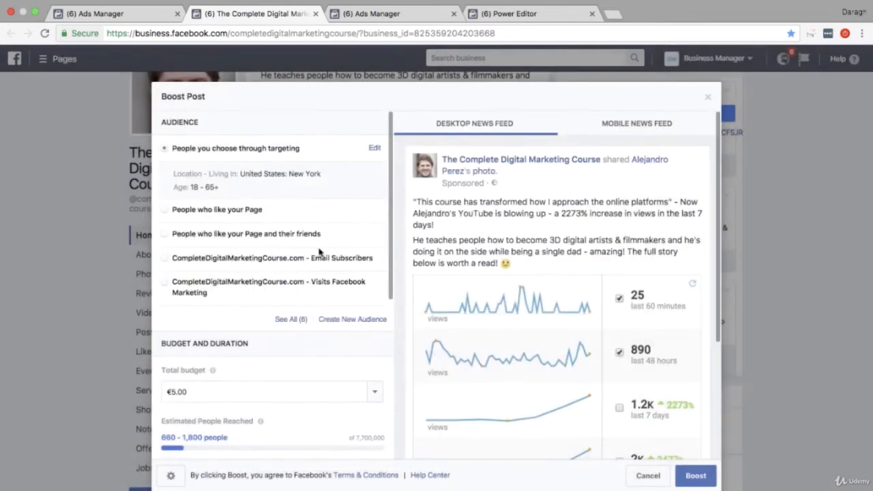
Try the "People who like your Page" audience for the boost and cancel the promotion
left_click(261, 213)
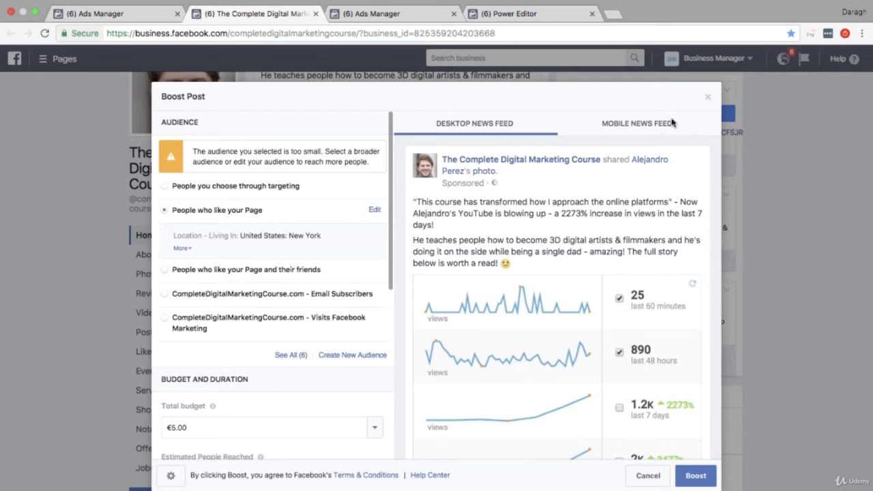
left_click(707, 97)
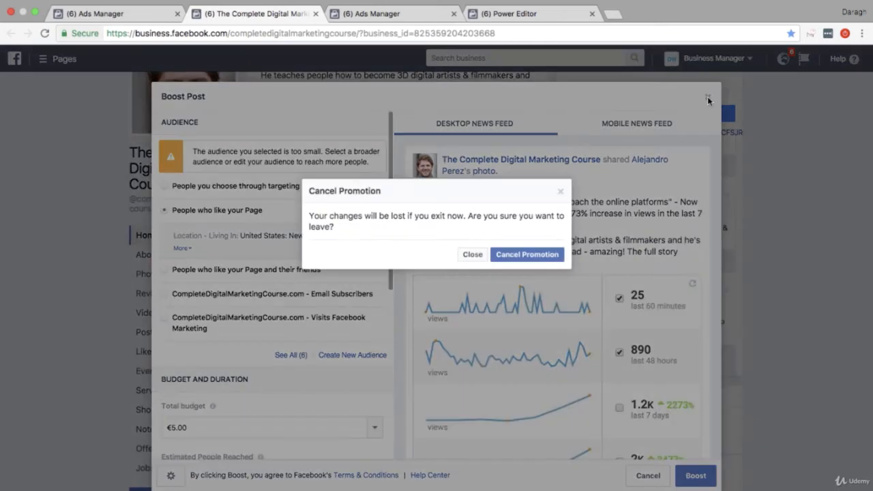
left_click(553, 254)
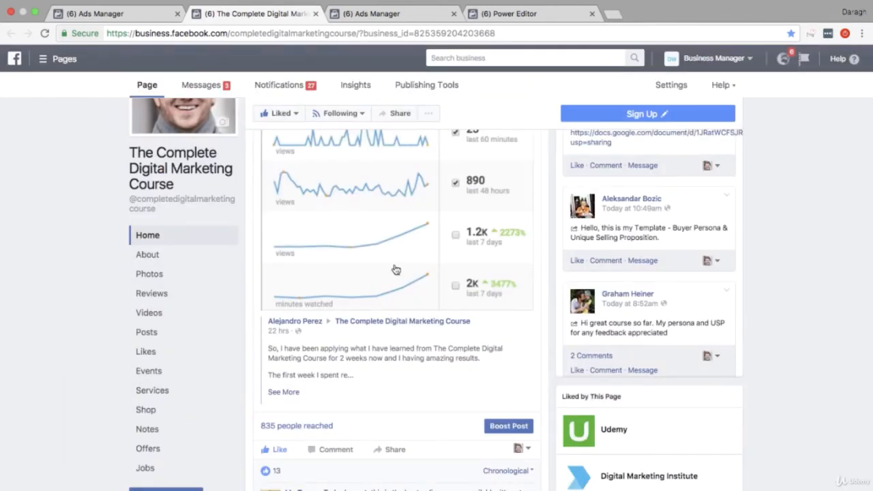
Reopen the same post's boost settings and try the Page-fans-and-friends audience, followed by the "CompleteDigitalMarketingCourse.com - Email Subscribers" audience
scroll(766, 279, "up", 3)
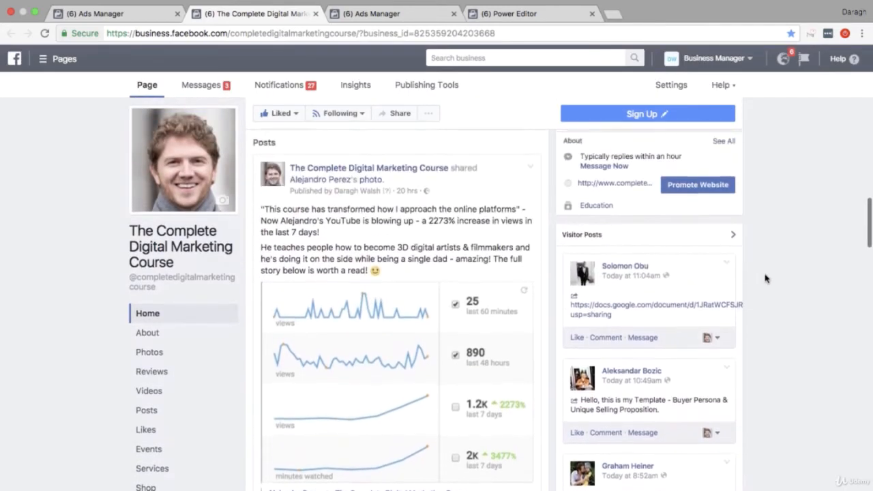
scroll(766, 279, "up", 1)
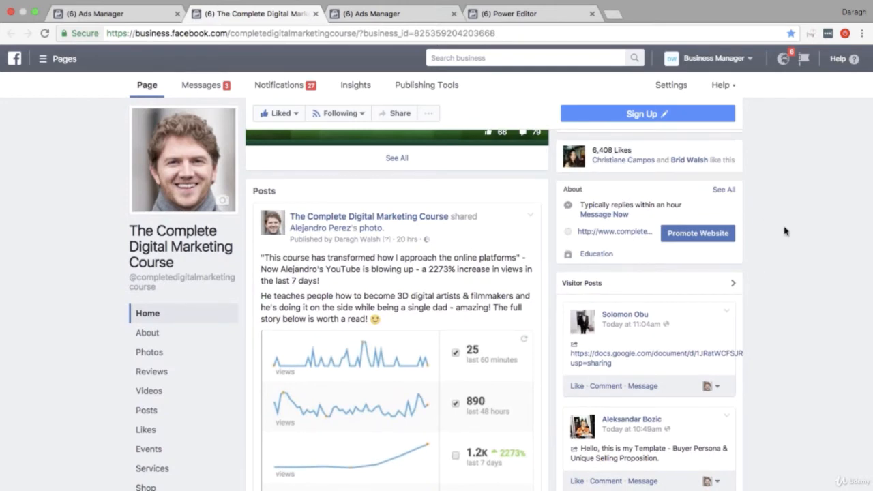
scroll(784, 232, "down", 4)
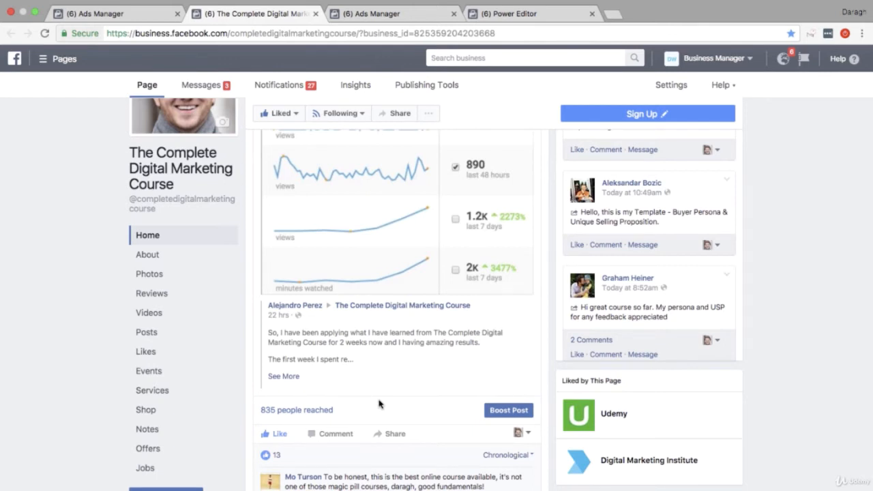
left_click(503, 411)
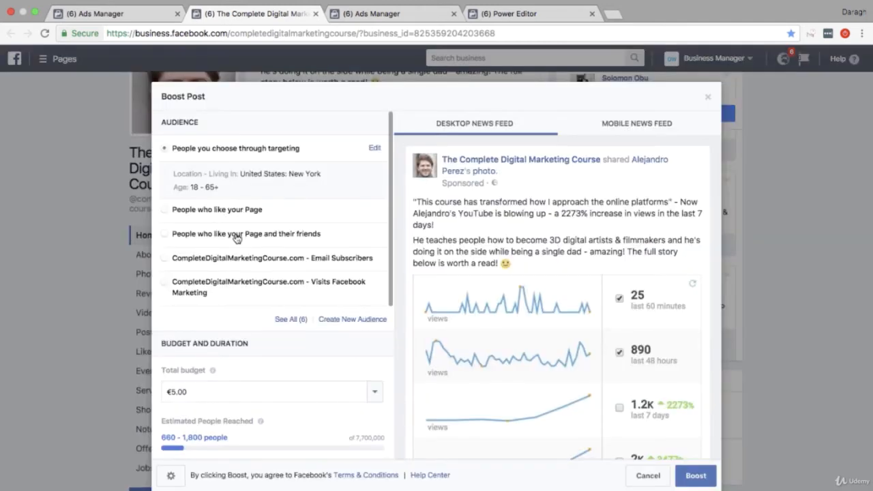
left_click(165, 235)
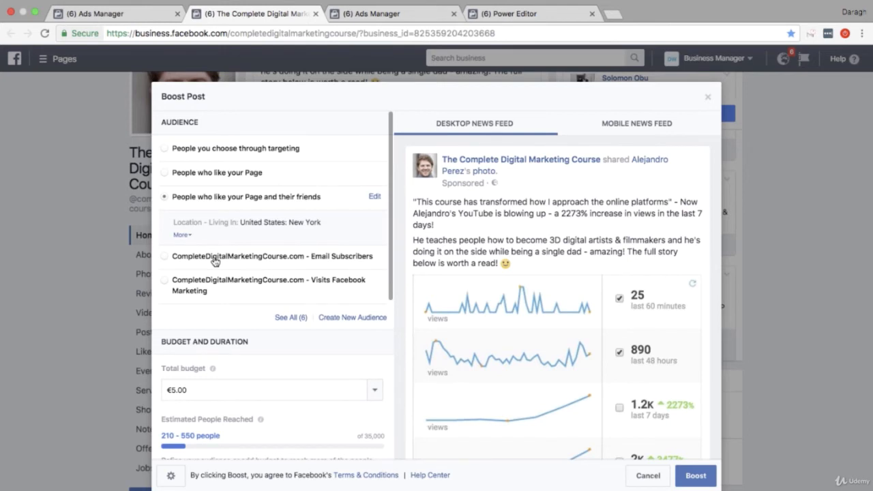
left_click(215, 260)
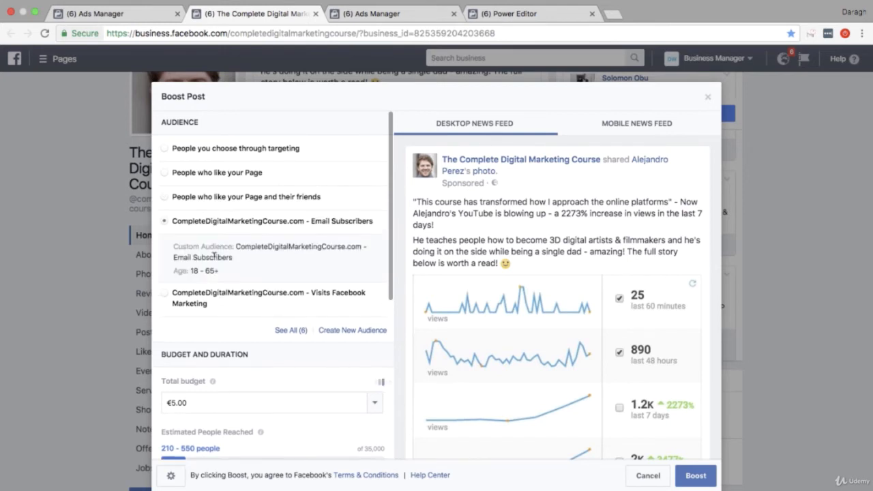
Review the boost's budget, duration, tracking section and ad preview, and cancel the promotion without publishing
scroll(235, 429, "down", 2)
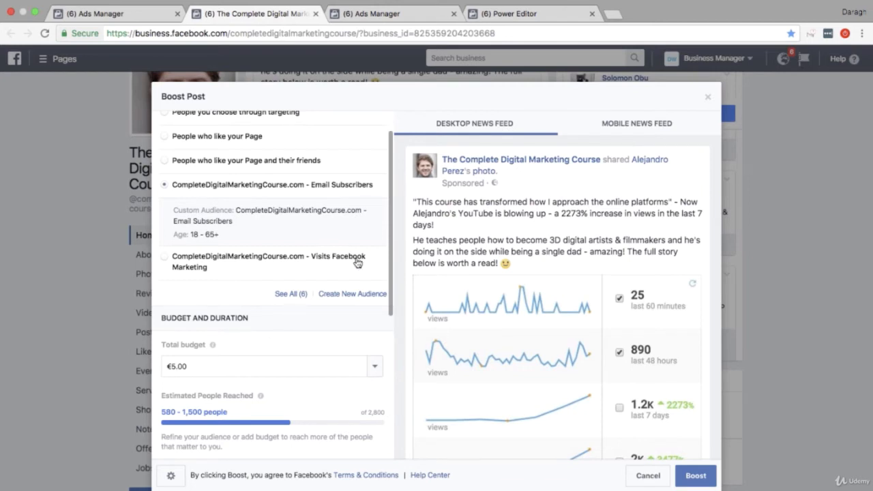
scroll(279, 279, "down", 3)
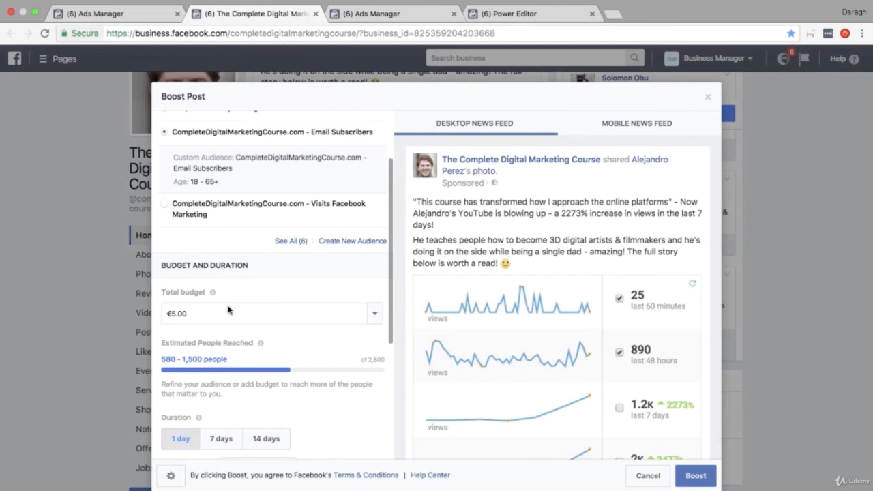
scroll(227, 310, "down", 3)
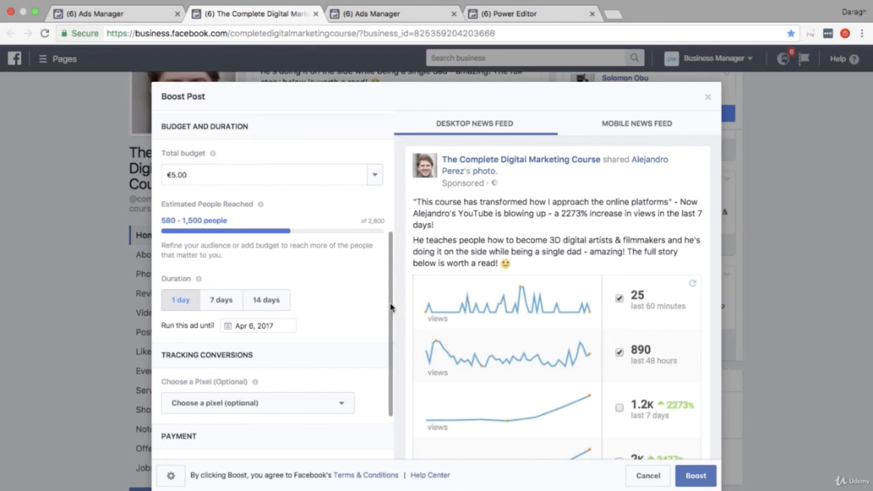
left_click_drag(392, 307, 390, 173)
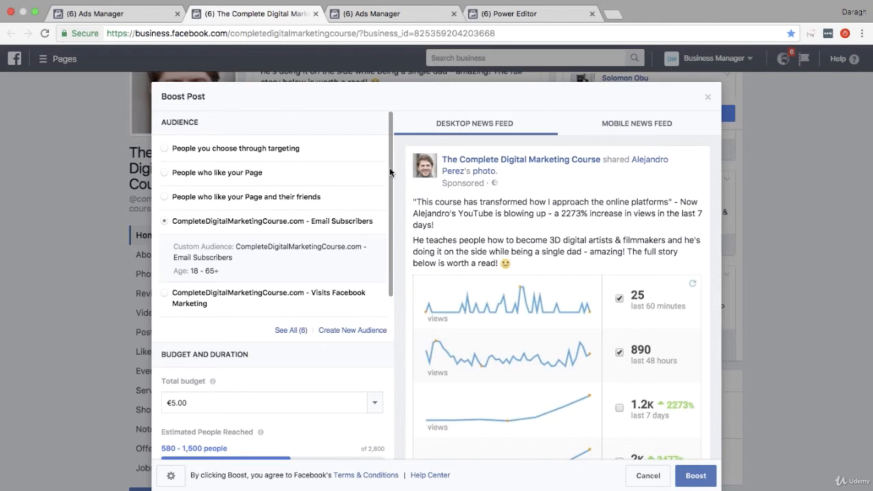
scroll(582, 232, "down", 5)
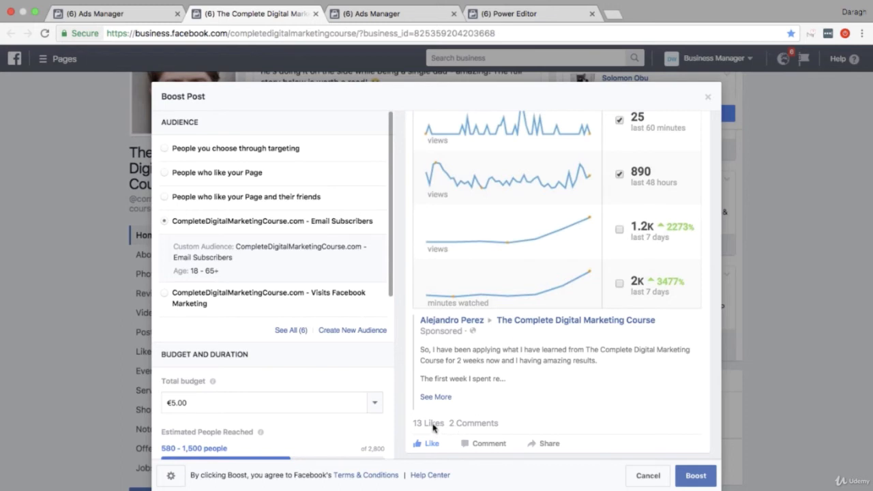
scroll(562, 409, "up", 5)
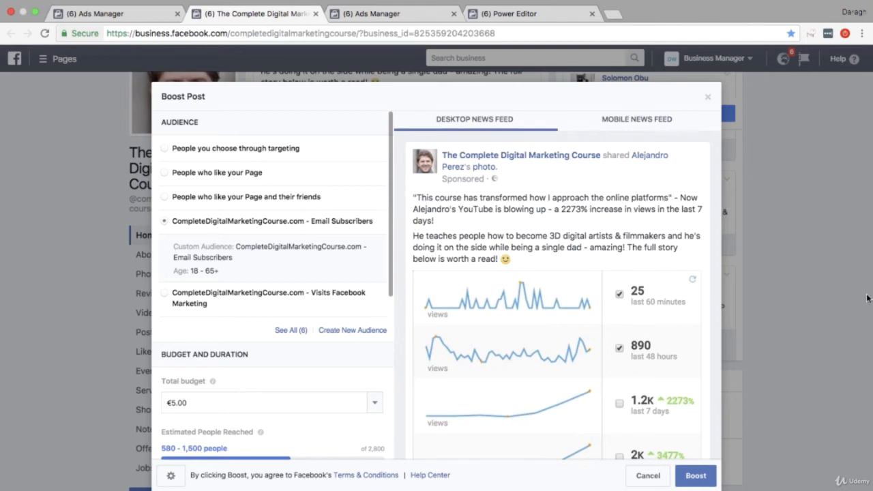
left_click(708, 98)
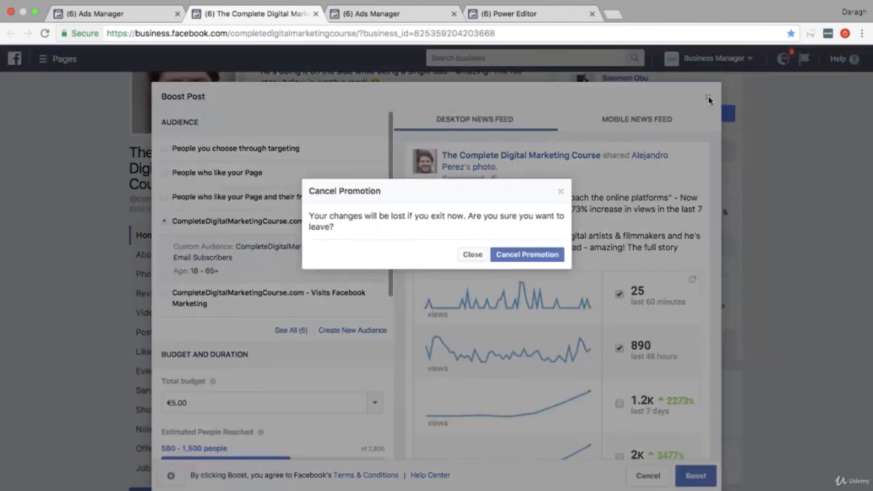
left_click(543, 258)
Choose Engagement as the marketing objective for a new campaign in Ads Manager
left_click(395, 15)
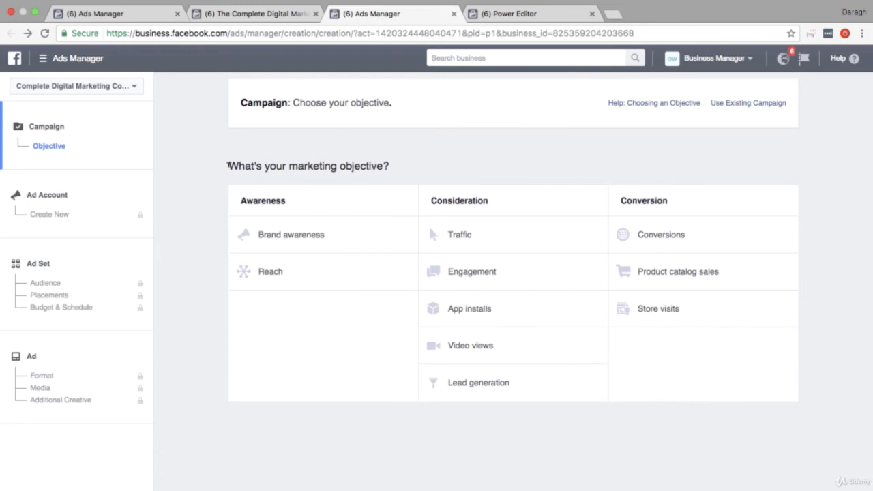
left_click_drag(228, 165, 388, 162)
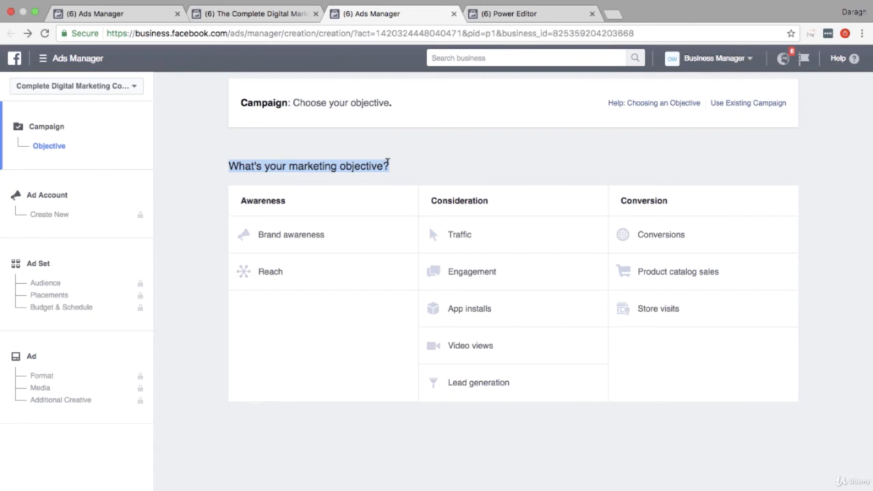
left_click(415, 173)
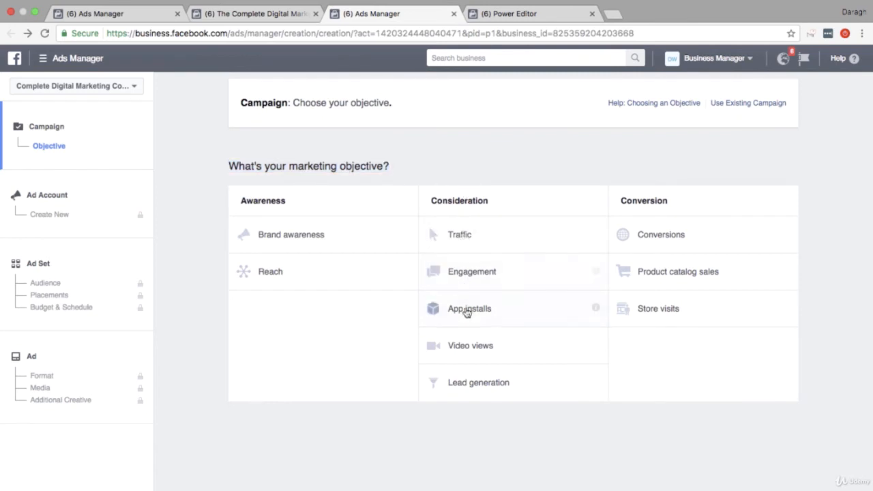
left_click(473, 273)
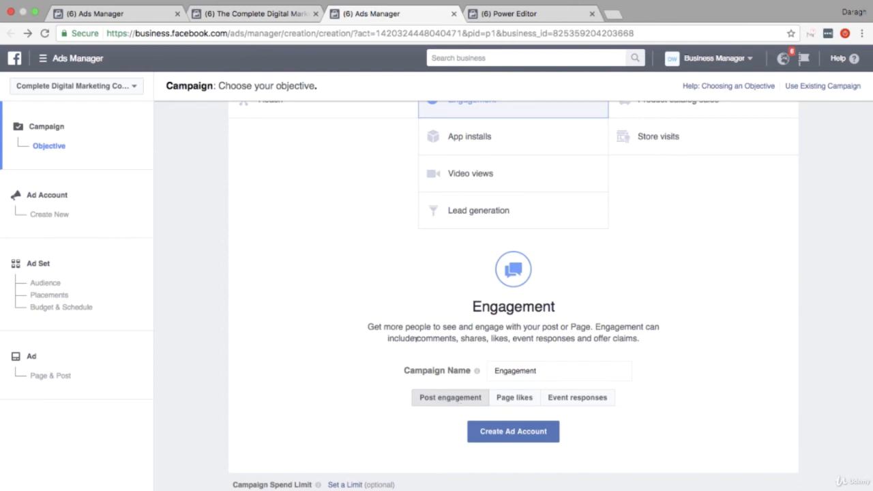
Review the campaign's marketing objectives and open the ad set's placements and budget and schedule settings
scroll(387, 304, "up", 3)
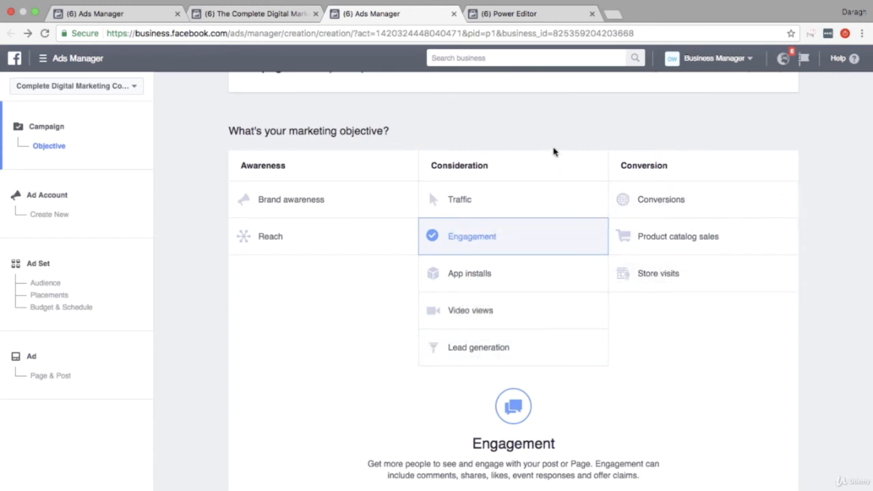
scroll(555, 150, "up", 1)
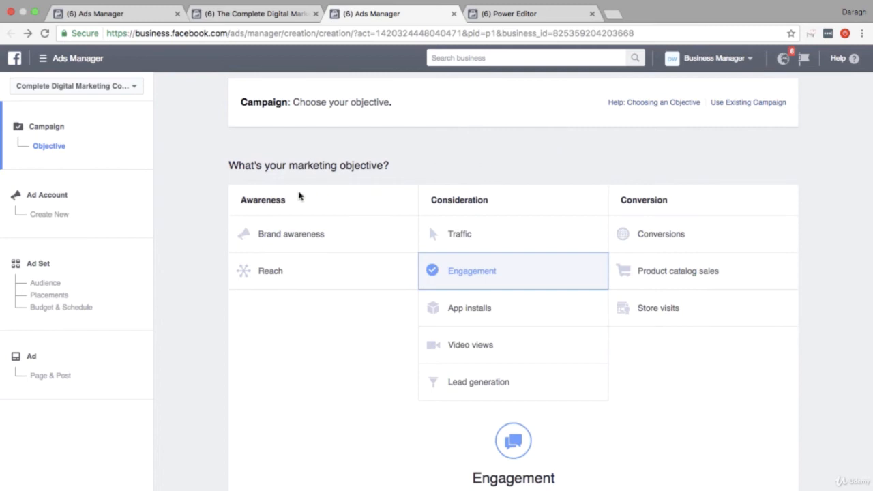
left_click(66, 297)
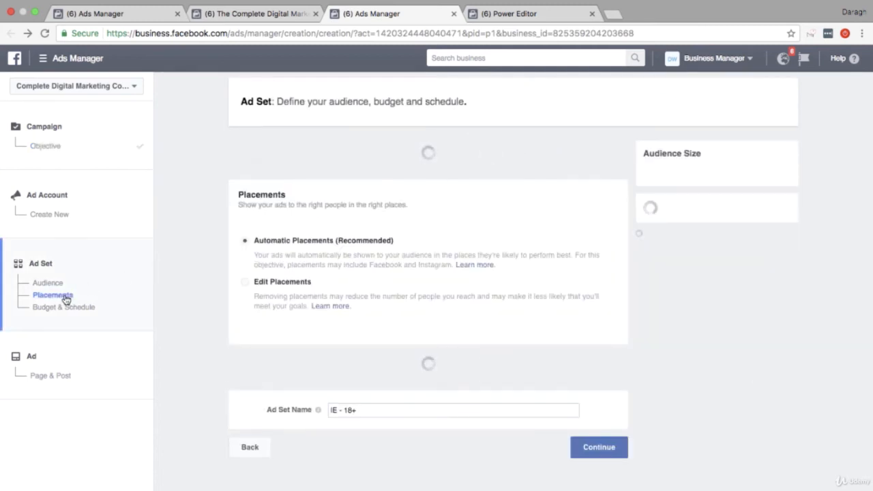
left_click(66, 308)
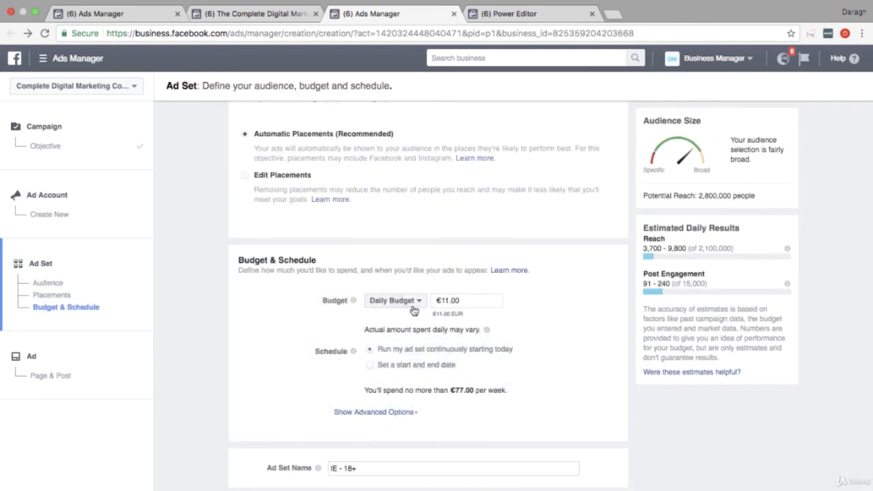
Choose a manual bid per post engagement in the advanced budget options and review the ad set's placements and audience targeting
left_click(403, 301)
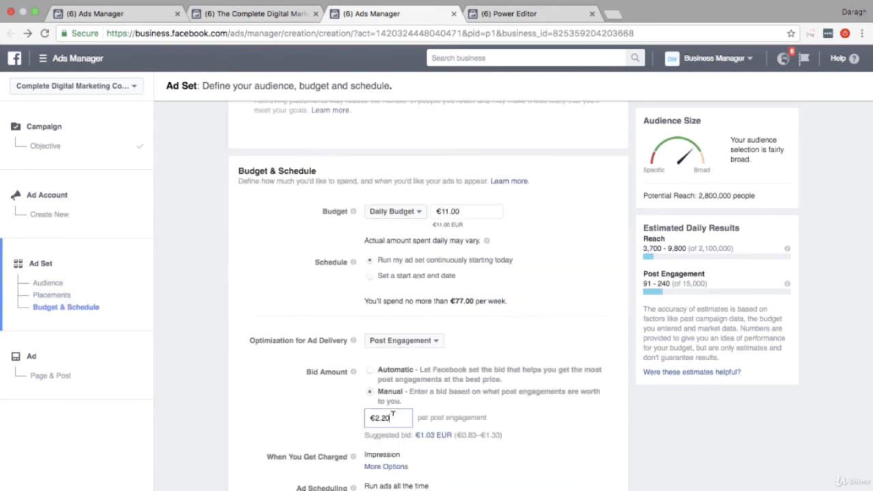
left_click_drag(393, 415, 369, 418)
left_click(350, 418)
left_click_drag(420, 416, 488, 416)
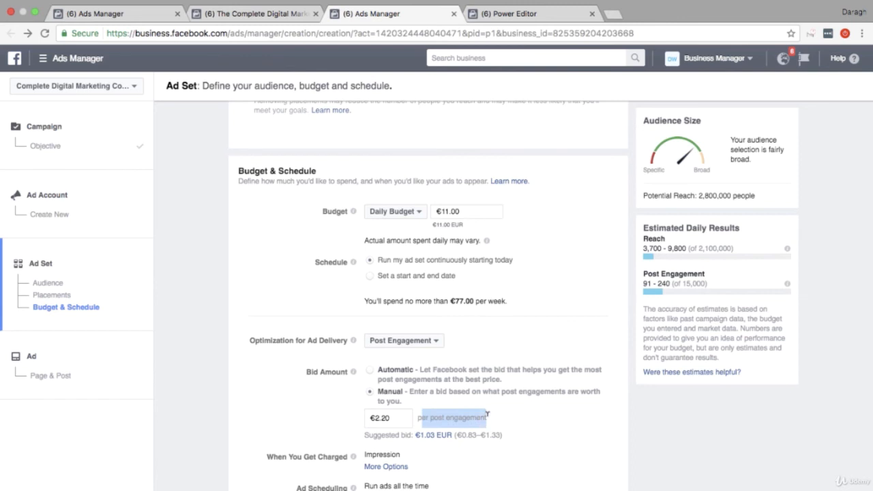
left_click(515, 420)
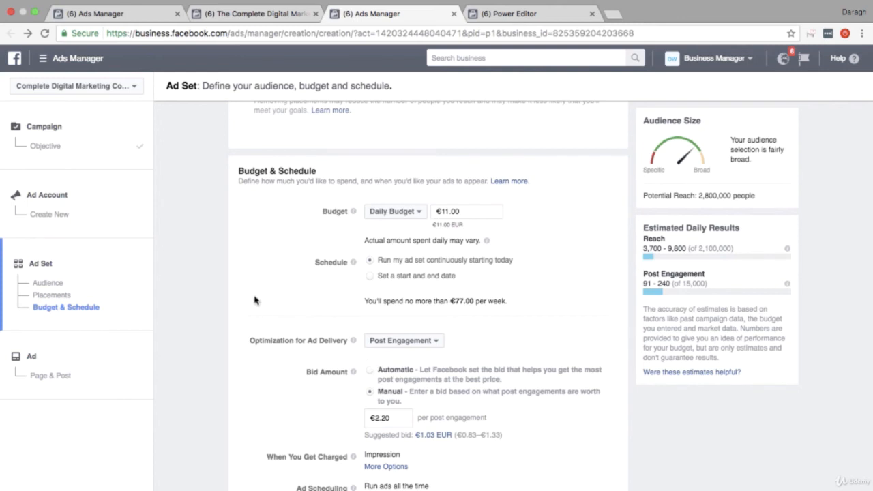
scroll(256, 302, "up", 5)
scroll(255, 301, "up", 3)
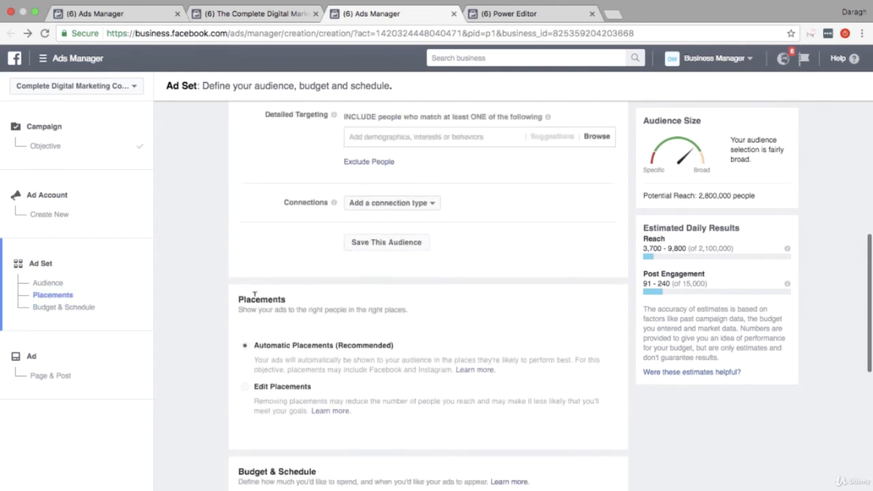
scroll(255, 298, "up", 10)
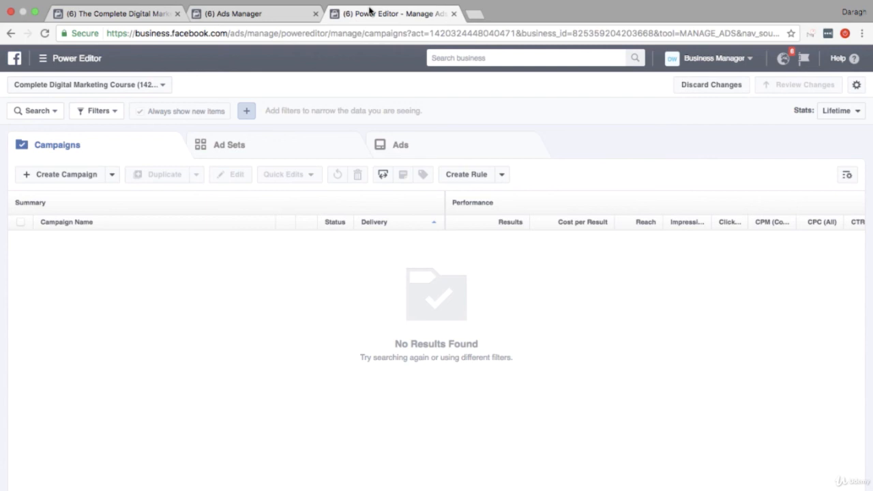
Compare the Facebook Page with its Boost Post option, the Ads Manager campaign objectives and Power Editor, returning to Ads Manager
left_click(153, 19)
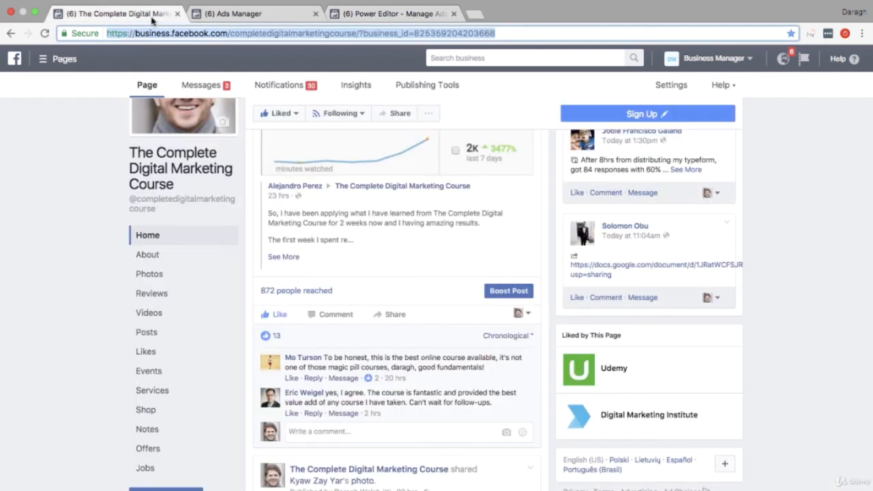
left_click(238, 14)
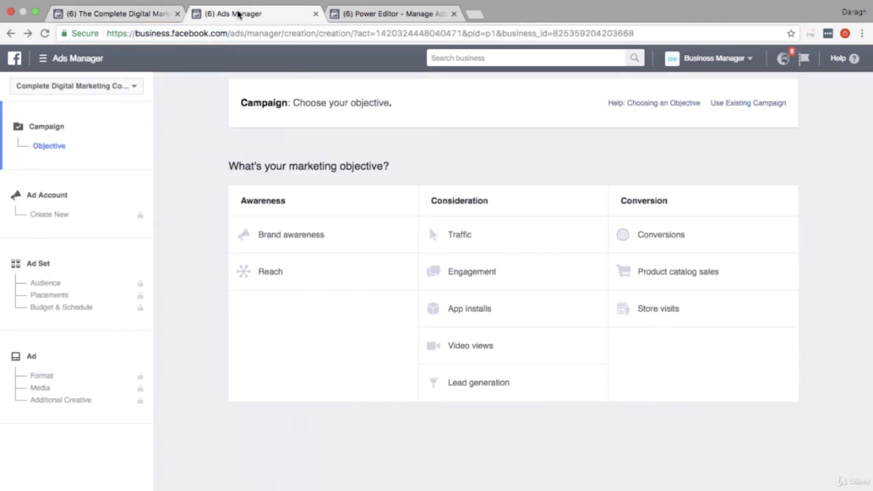
left_click(364, 12)
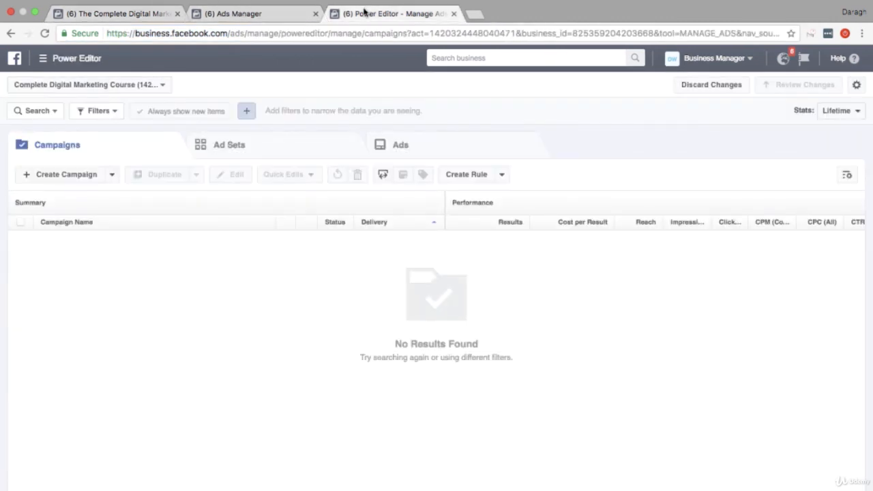
left_click(288, 17)
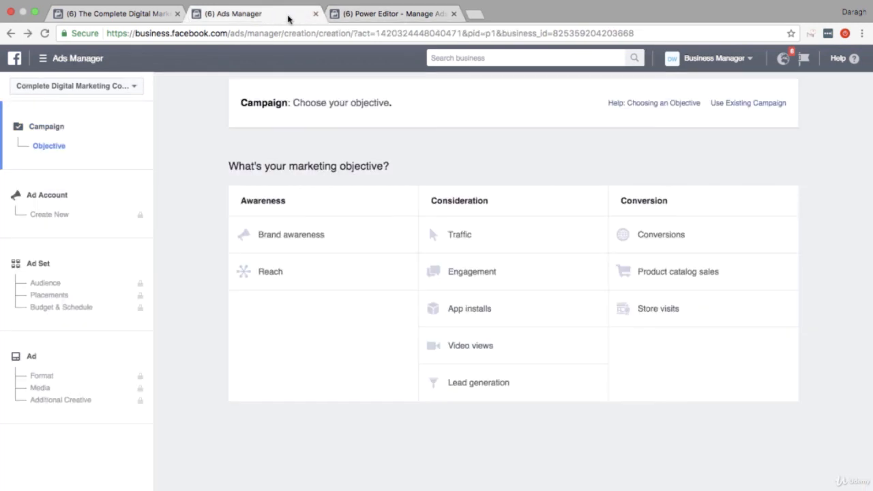